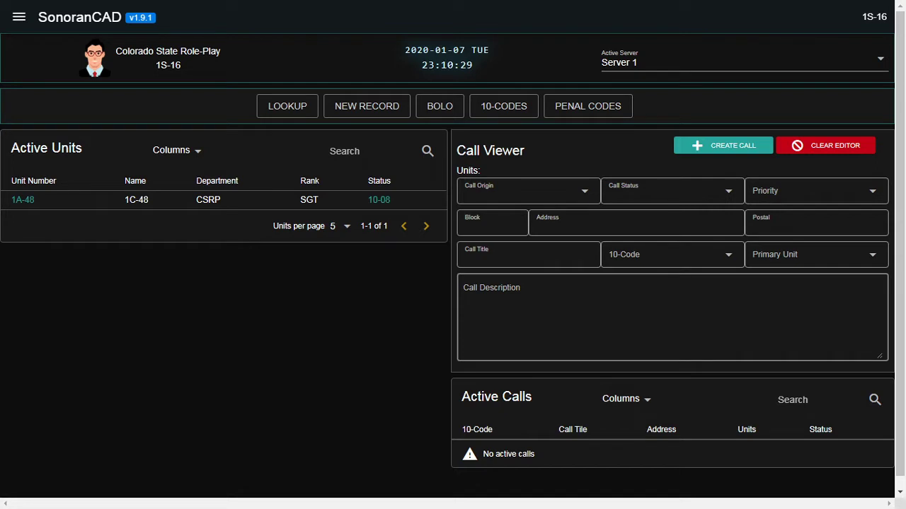
{"action": "right_click", "coordinate": [351, 203]}
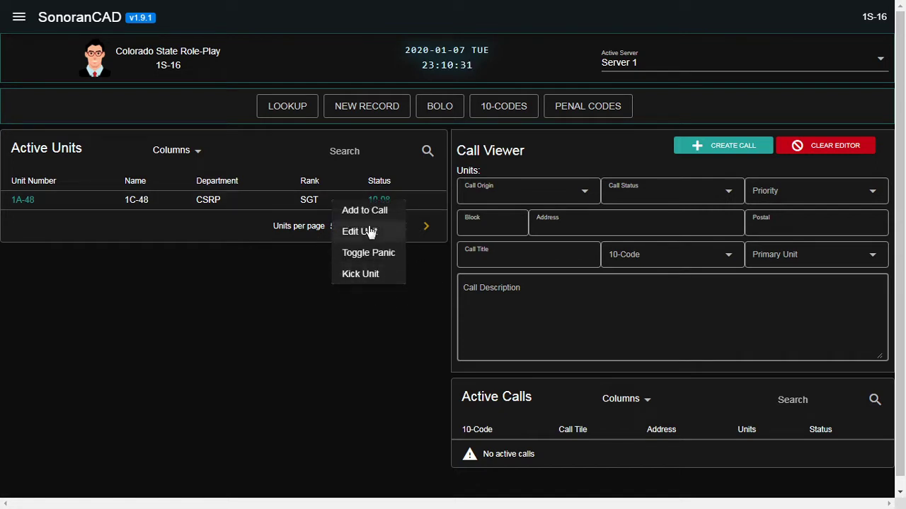
{"action": "left_click", "coordinate": [309, 304]}
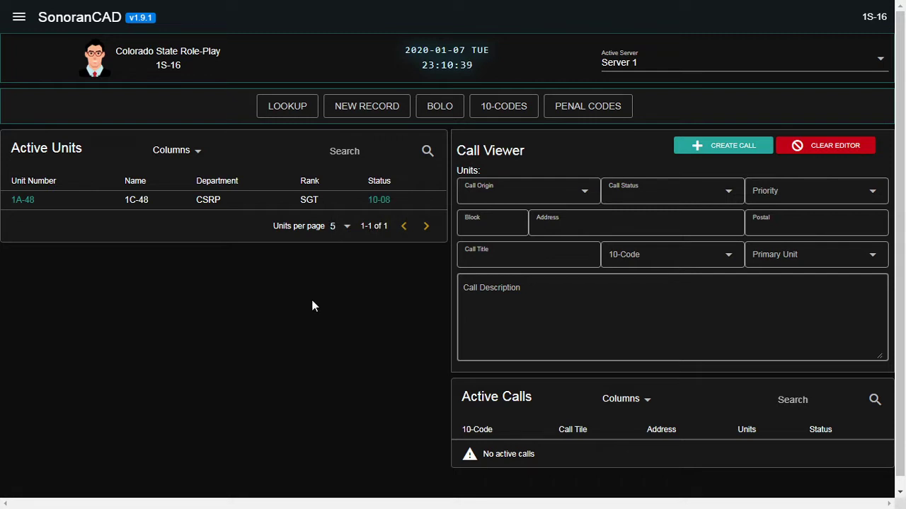
- Set the new call's origin to 911 CALLER, its status to ACTIVE and its priority to 3
{"action": "left_click", "coordinate": [582, 192]}
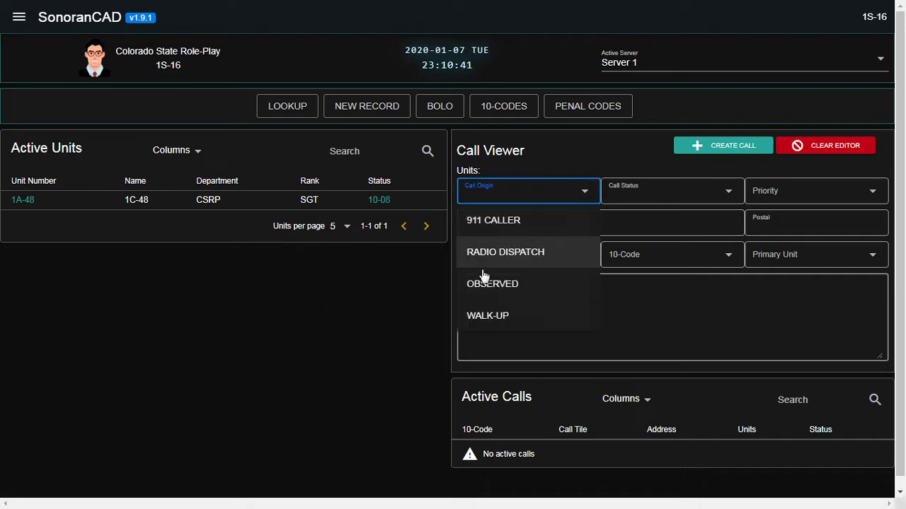
{"action": "left_click", "coordinate": [566, 221]}
{"action": "left_click", "coordinate": [651, 201]}
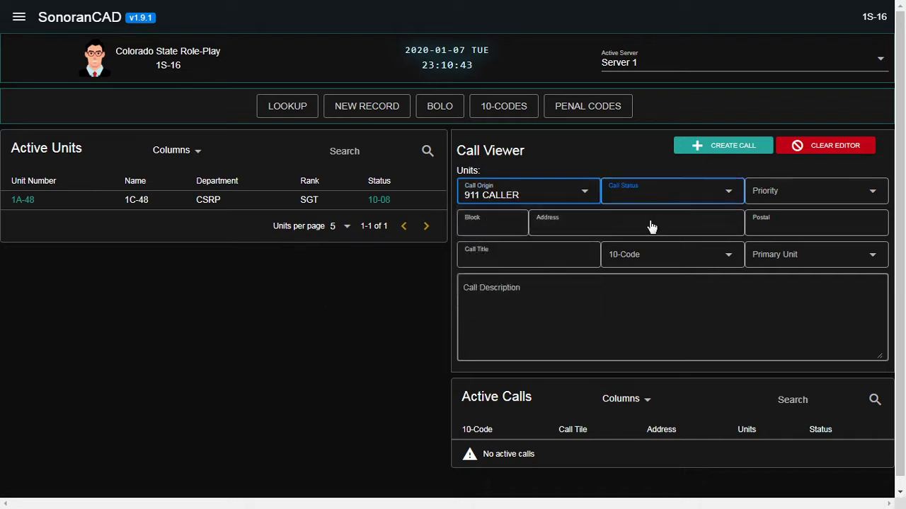
{"action": "left_click", "coordinate": [636, 252]}
{"action": "left_click", "coordinate": [784, 201]}
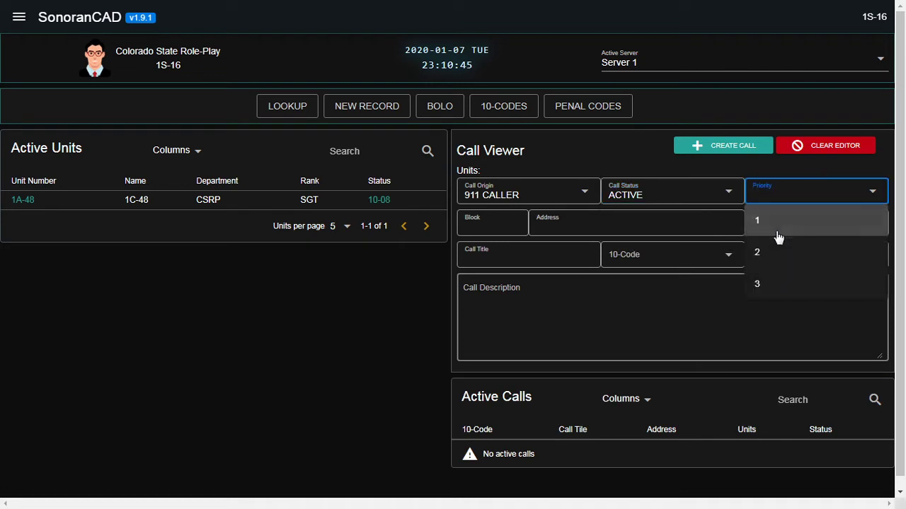
{"action": "left_click", "coordinate": [747, 286]}
- Fill in the call's location with block 1000, the incident's street address and postal 812
{"action": "left_click", "coordinate": [473, 228]}
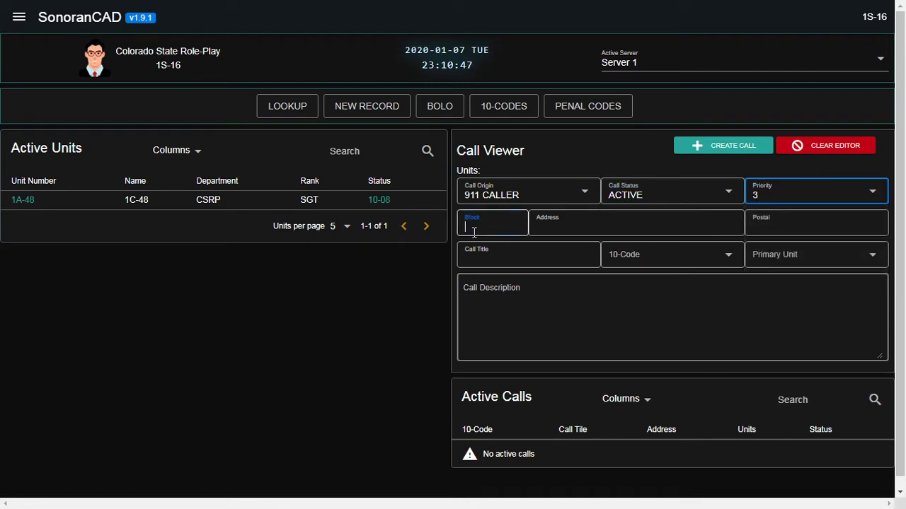
{"action": "type", "text": "10"}
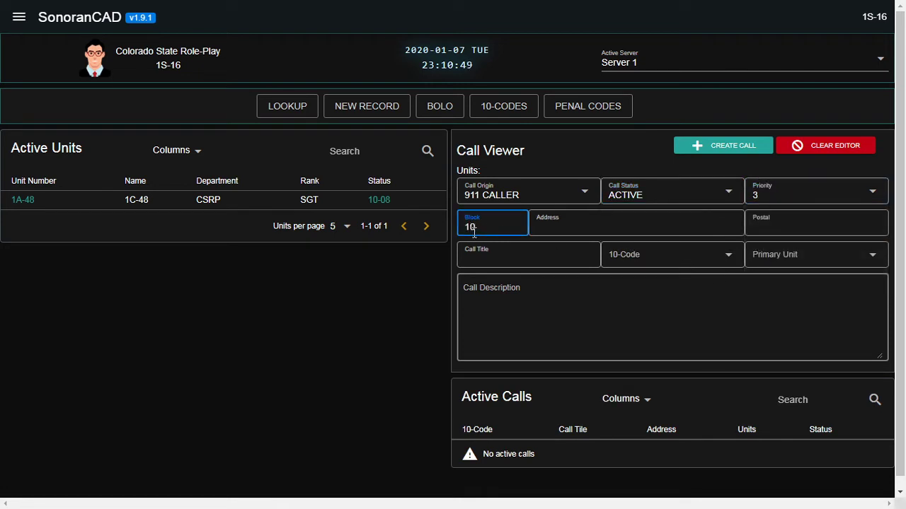
{"action": "type", "text": "00"}
{"action": "left_click", "coordinate": [580, 228]}
{"action": "type", "text": "812 niul"}
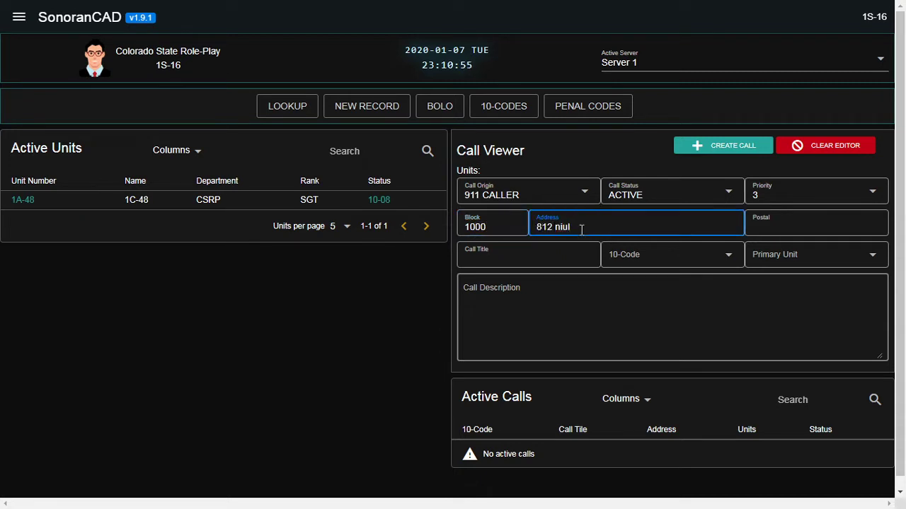
{"action": "type", "text": "ft"}
{"action": "key", "text": "BackSpace"}
{"action": "key", "text": "BackSpace"}
{"action": "key", "text": "BackSpace"}
{"action": "key", "text": "BackSpace"}
{"action": "type", "text": "land Ave"}
{"action": "left_click", "coordinate": [771, 225]}
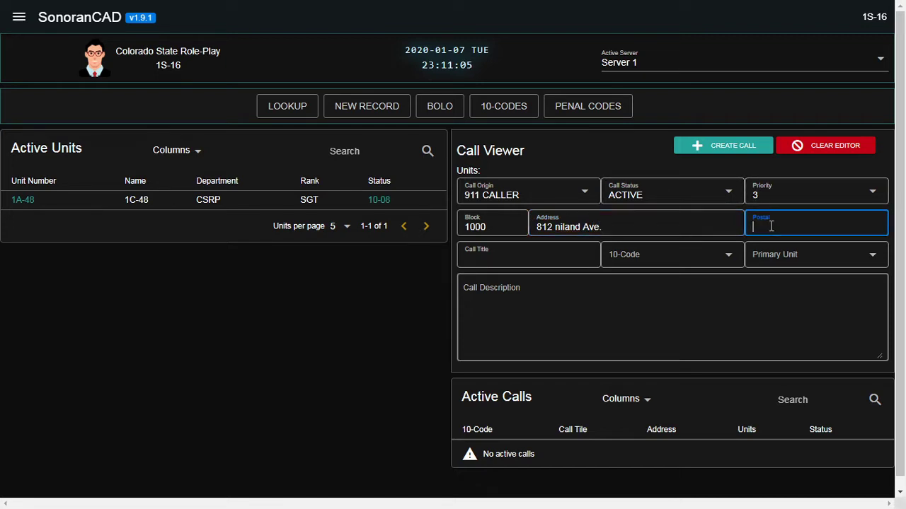
{"action": "type", "text": "812"}
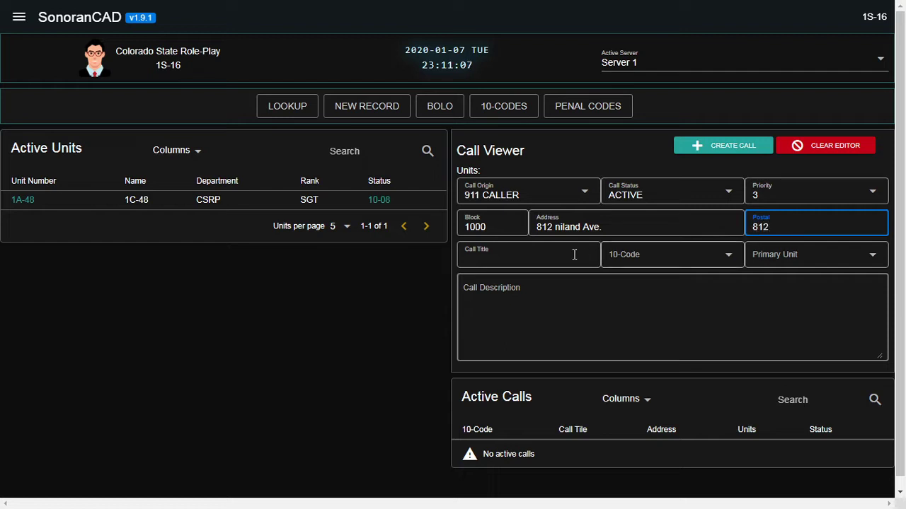
- Title the call "felony stop" and set its 10-code to 10-32: Back UP UNIT(S)
{"action": "left_click", "coordinate": [484, 257]}
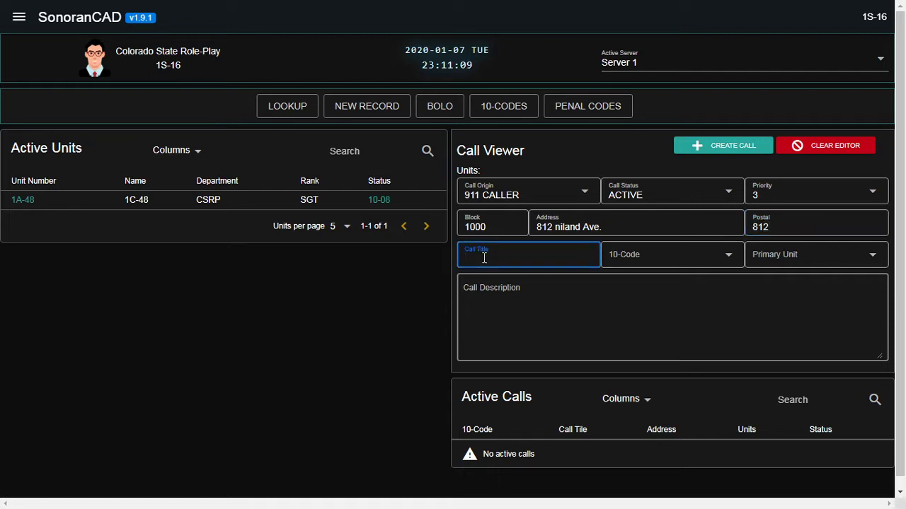
{"action": "type", "text": "felony stop"}
{"action": "left_click", "coordinate": [686, 263]}
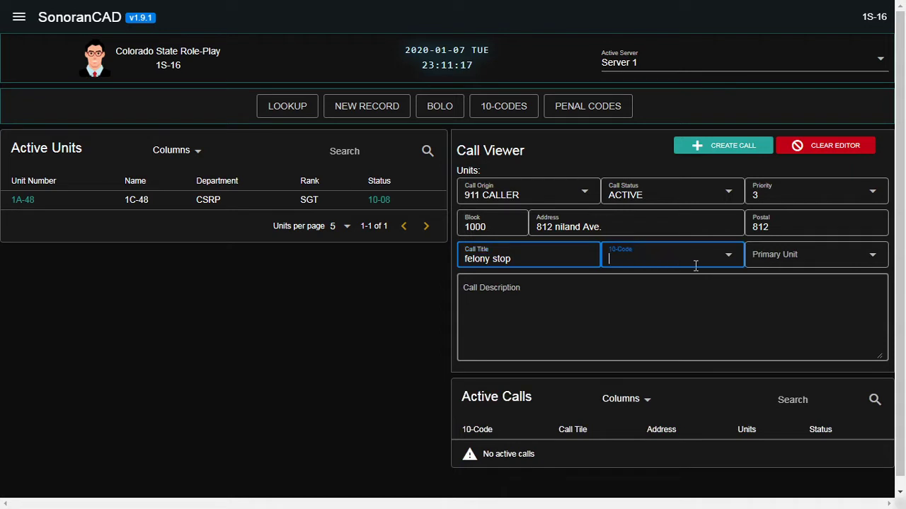
{"action": "left_click", "coordinate": [732, 260]}
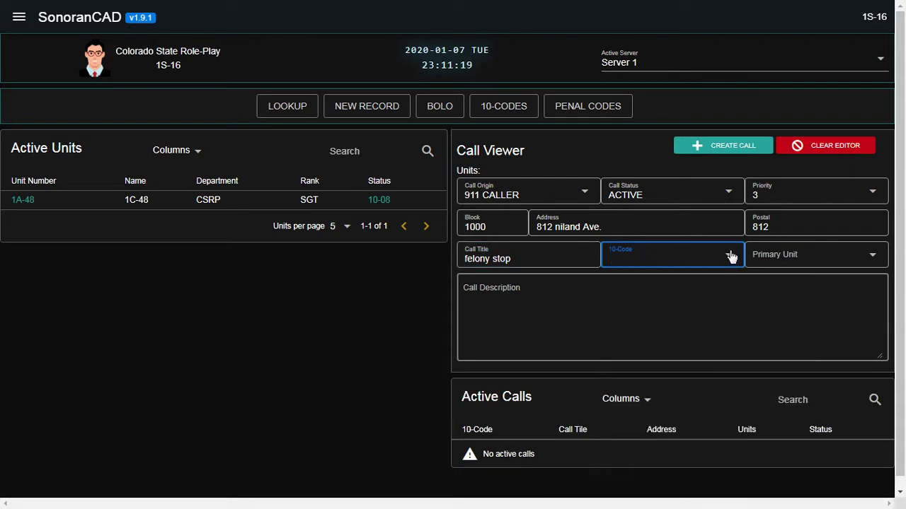
{"action": "left_click", "coordinate": [731, 258]}
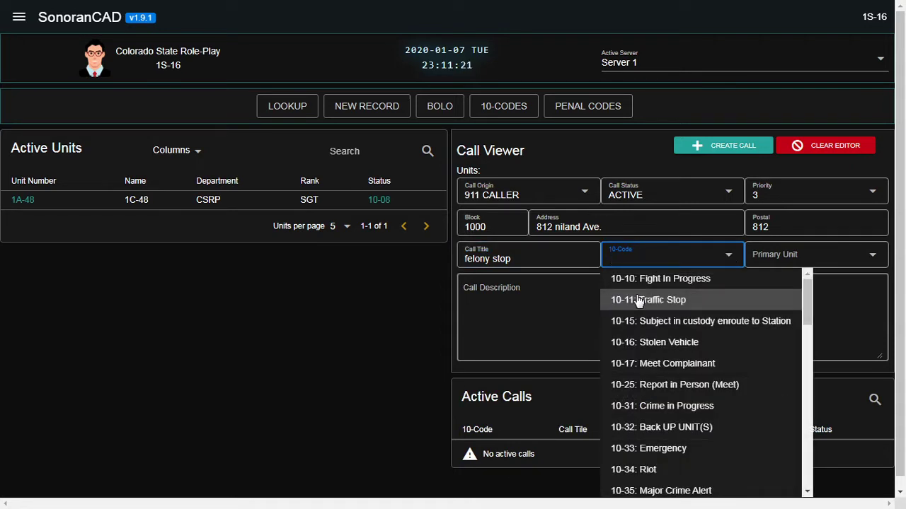
{"action": "left_click", "coordinate": [639, 300]}
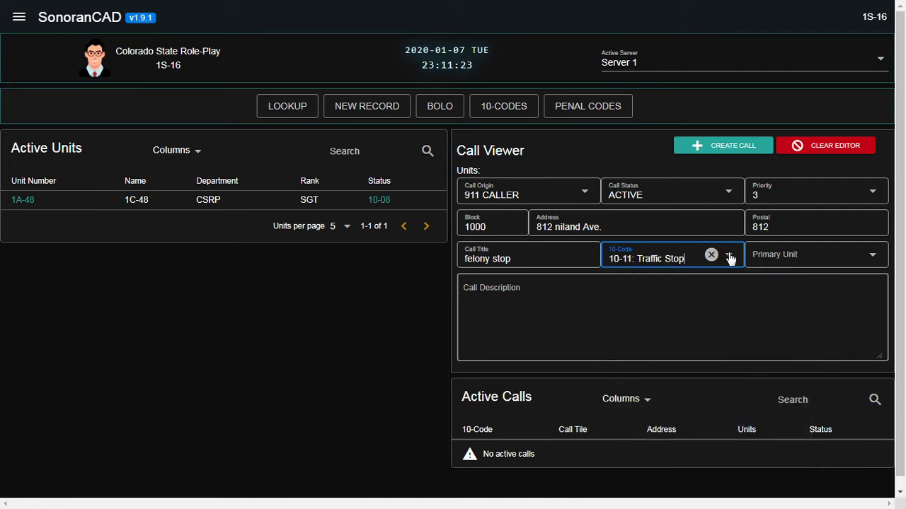
{"action": "key", "text": "Down"}
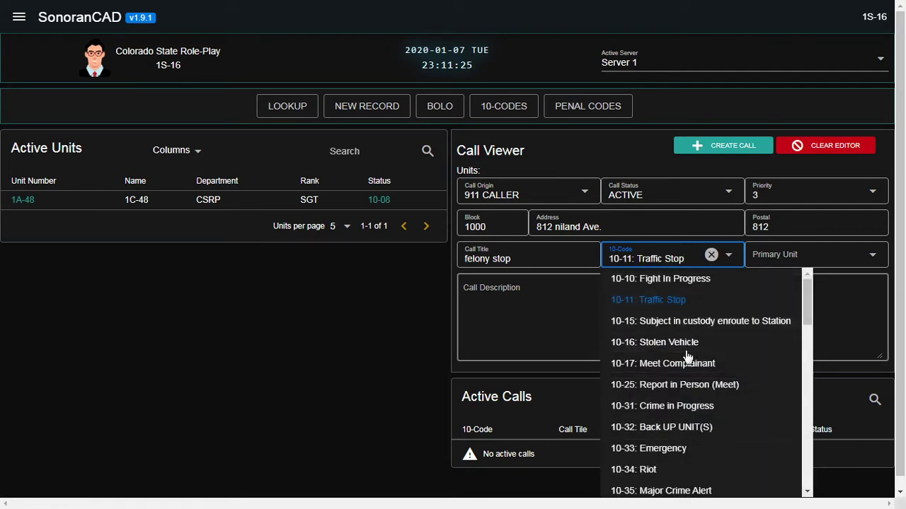
{"action": "left_click", "coordinate": [662, 429]}
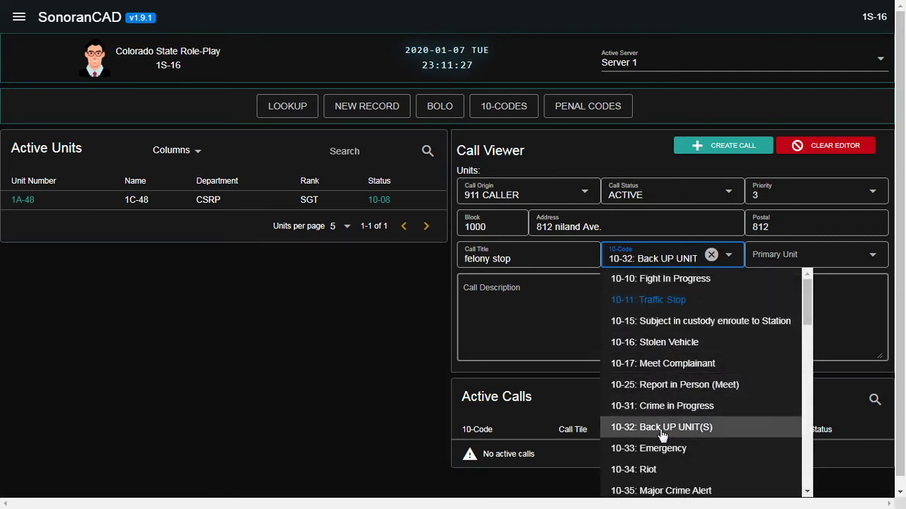
- Add active unit 1A-48 to the call and make it the primary unit
{"action": "left_click", "coordinate": [849, 259]}
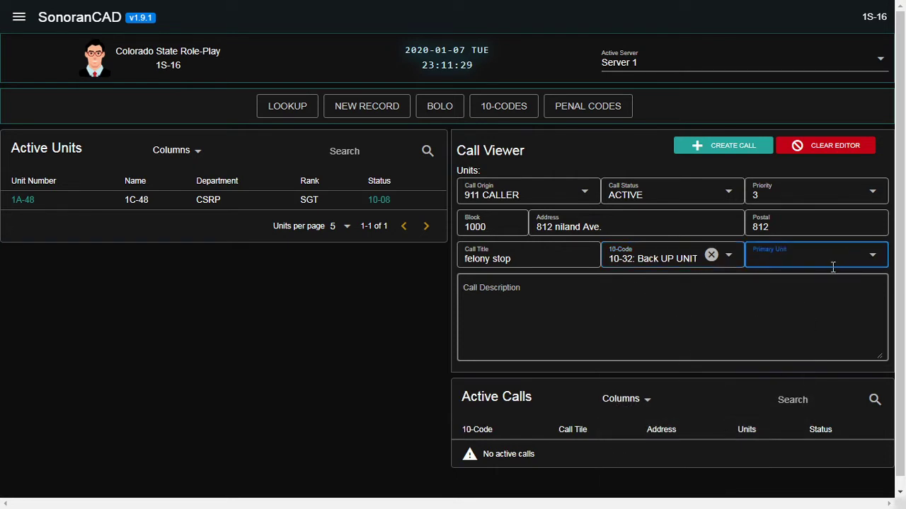
{"action": "left_click", "coordinate": [254, 197]}
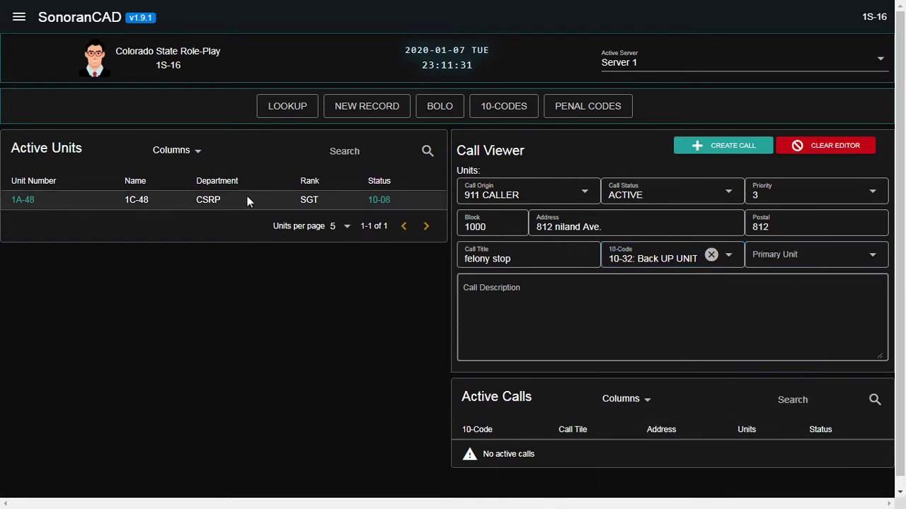
{"action": "right_click", "coordinate": [209, 200]}
{"action": "left_click", "coordinate": [228, 205]}
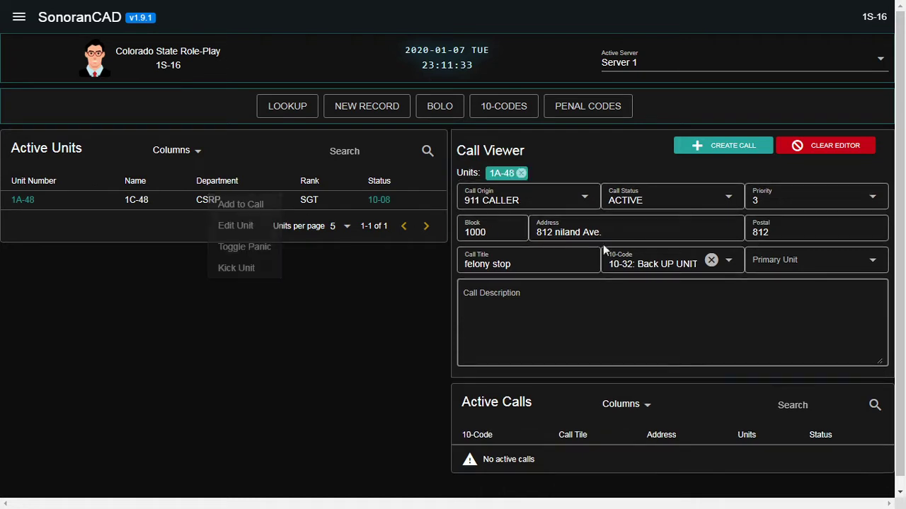
{"action": "left_click", "coordinate": [836, 270]}
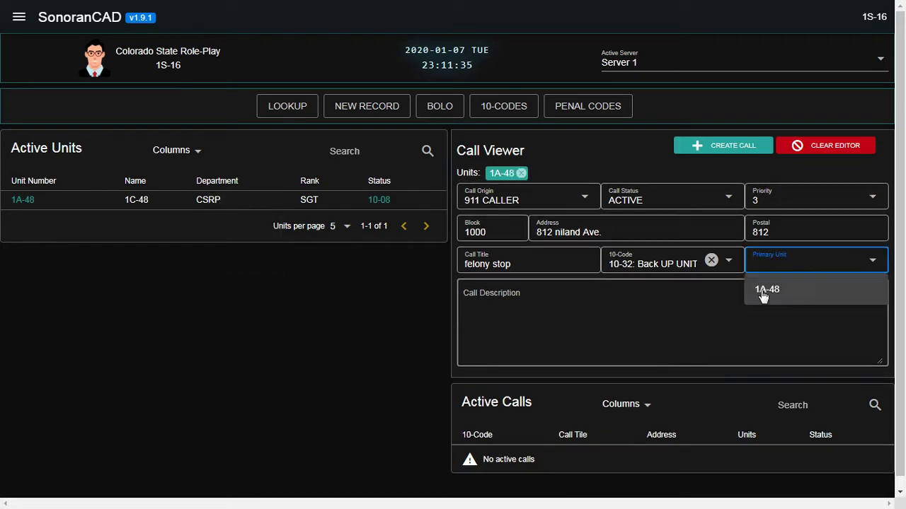
{"action": "left_click", "coordinate": [764, 289]}
- Enter the call description "respond to a felony stop following a 10-80 responding unit break and back up primary units in CODE5 stop"
{"action": "left_click", "coordinate": [562, 290]}
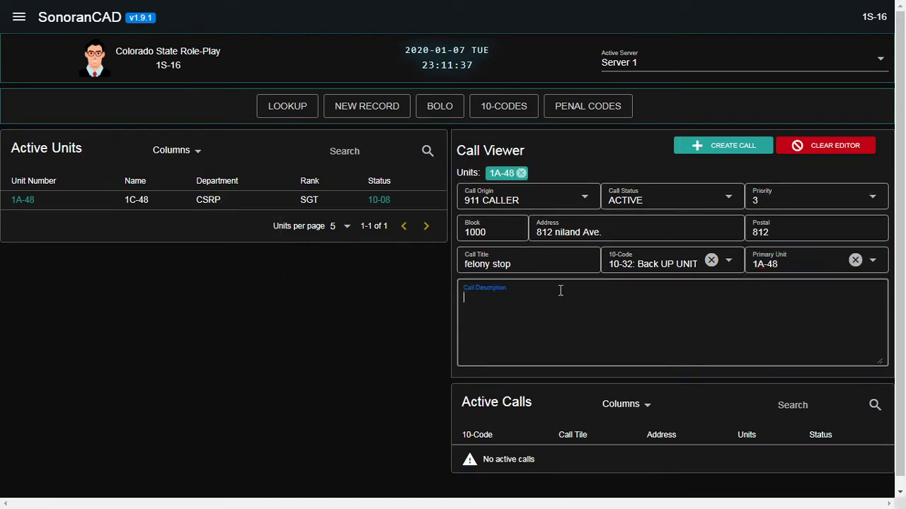
{"action": "type", "text": "respond to a felon"}
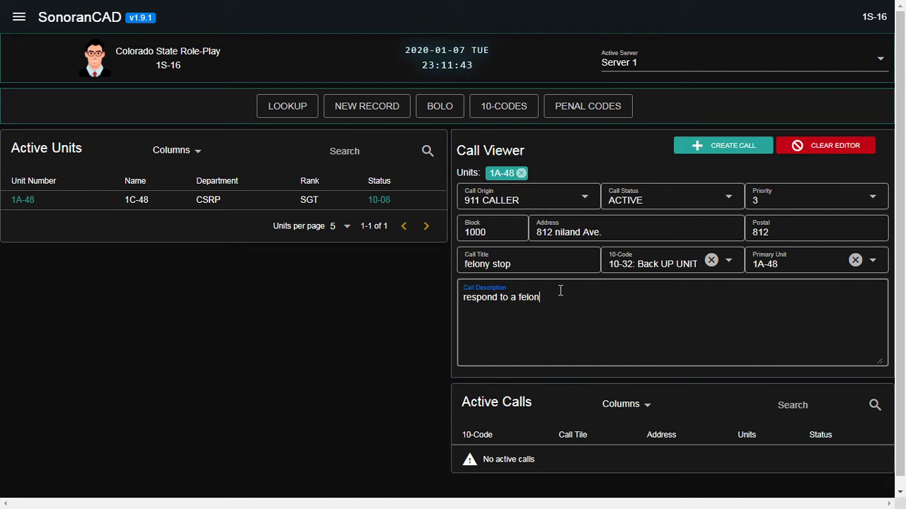
{"action": "type", "text": "y stop following a 10-80"}
{"action": "type", "text": "responding"}
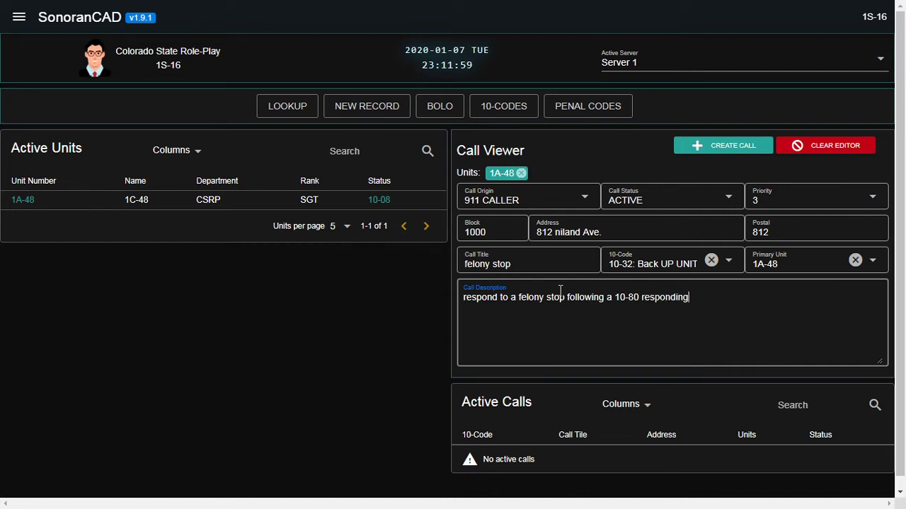
{"action": "type", "text": " uniot"}
{"action": "key", "text": "BackSpace"}
{"action": "key", "text": "BackSpace"}
{"action": "type", "text": "t break and "}
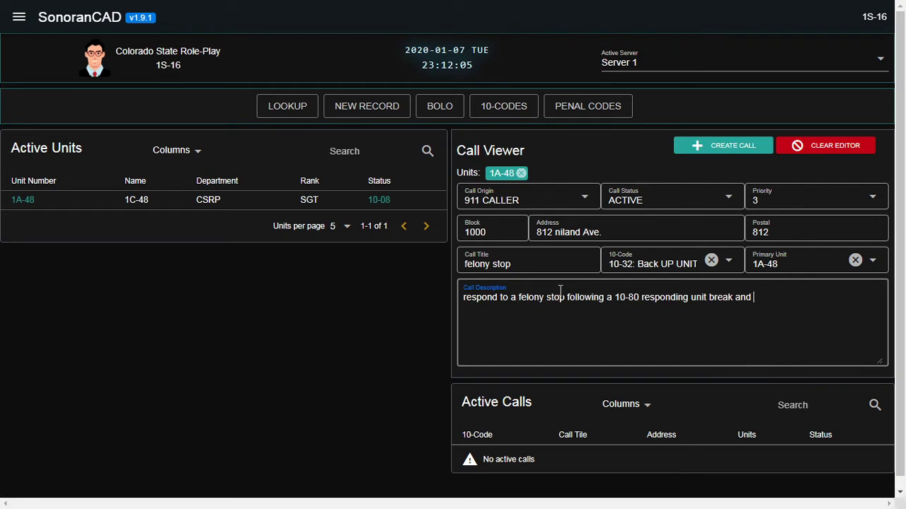
{"action": "type", "text": "back up primary "}
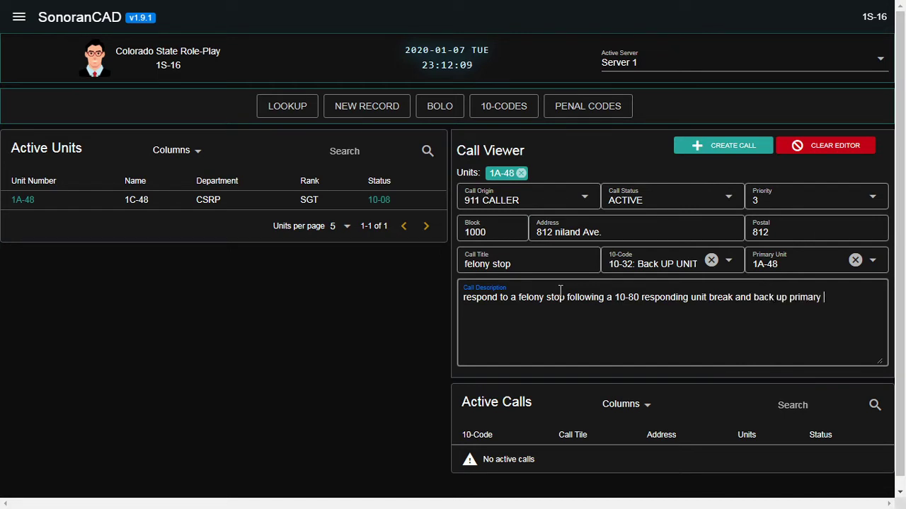
{"action": "type", "text": "units ion"}
{"action": "key", "text": "BackSpace"}
{"action": "key", "text": "BackSpace"}
{"action": "key", "text": "BackSpace"}
{"action": "type", "text": "n CODE5 stop"}
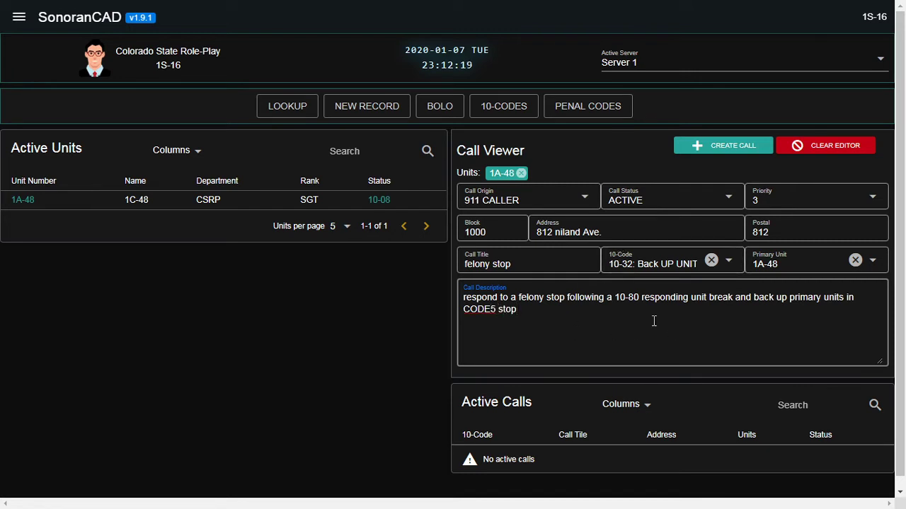
- Change the felony stop call's origin to RADIO DISPATCH
{"action": "scroll", "coordinate": [640, 318], "scroll_direction": "down", "scroll_amount": 1}
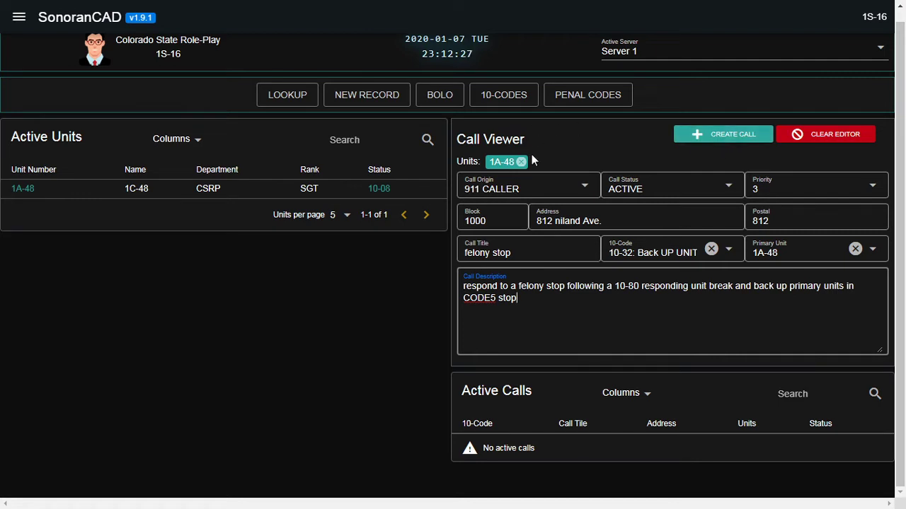
{"action": "left_click", "coordinate": [573, 197]}
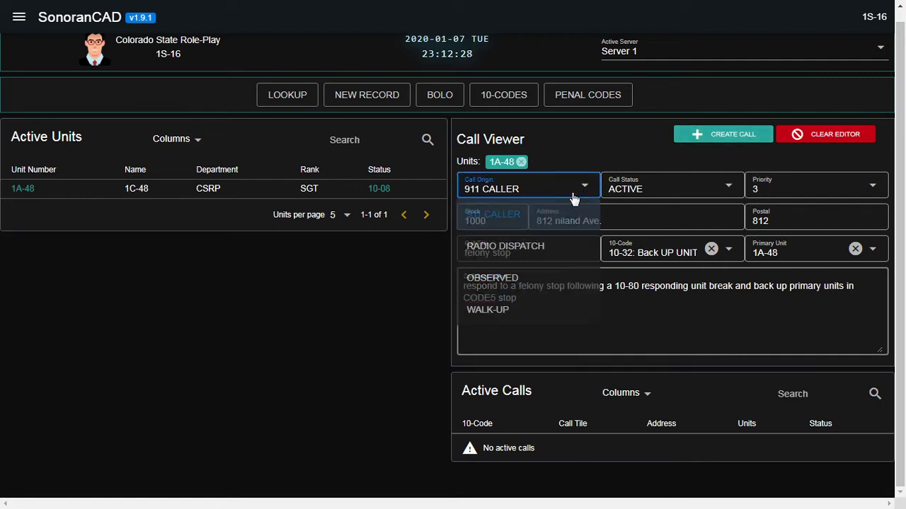
{"action": "left_click", "coordinate": [511, 251]}
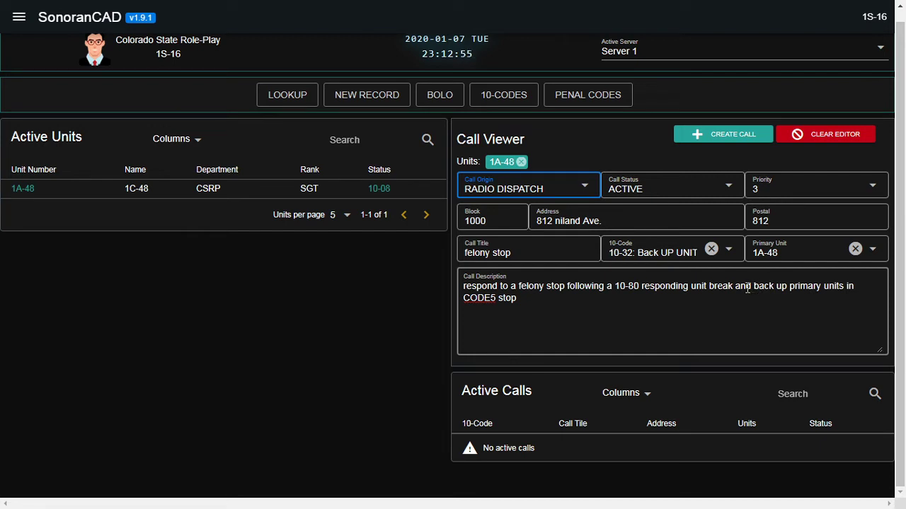
- Append "reduce code 1 upon arival" to the call description and create the call
{"action": "left_click", "coordinate": [591, 304]}
{"action": "type", "text": "red"}
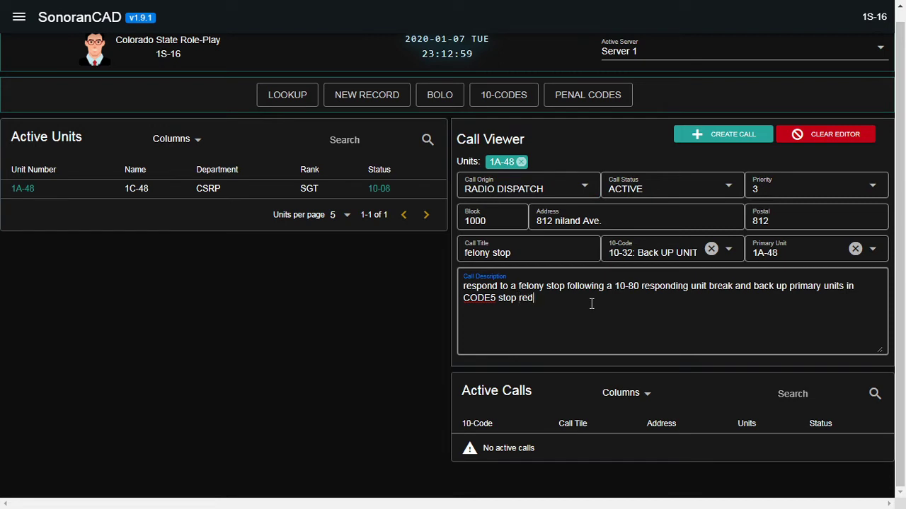
{"action": "type", "text": "uce code 1 upon arival"}
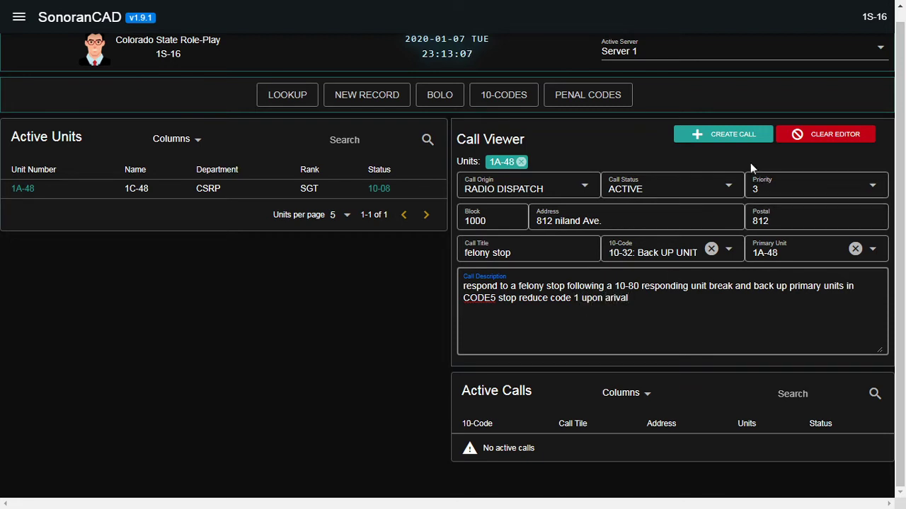
{"action": "left_click", "coordinate": [725, 139]}
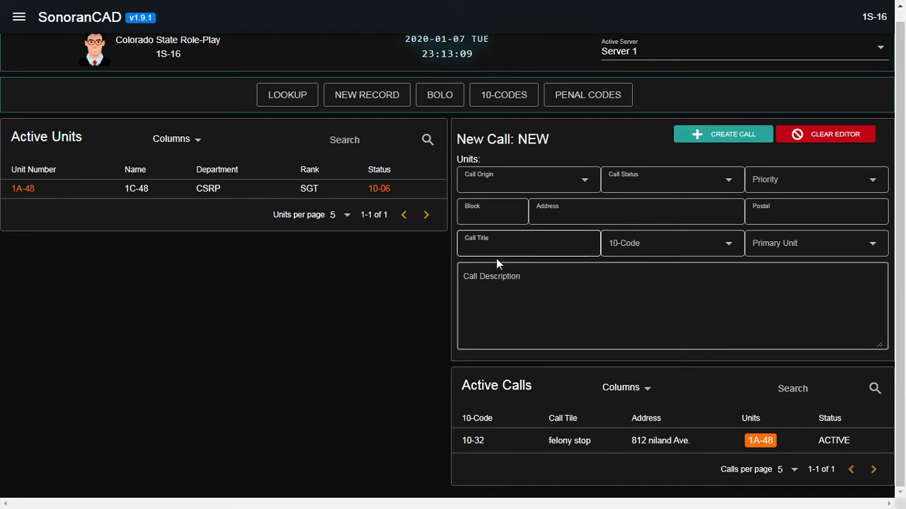
- Open the active felony stop call for editing and review its available origin, status and priority options
{"action": "left_click", "coordinate": [640, 442]}
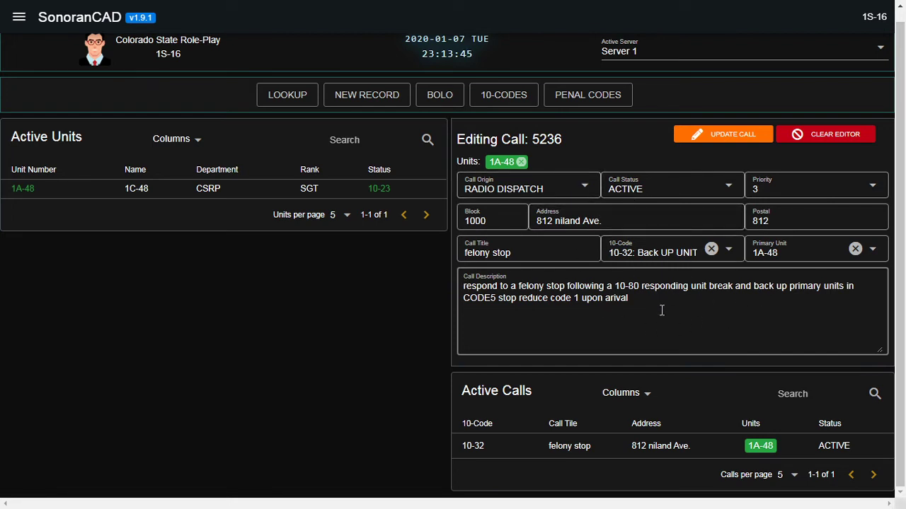
{"action": "left_click", "coordinate": [549, 198]}
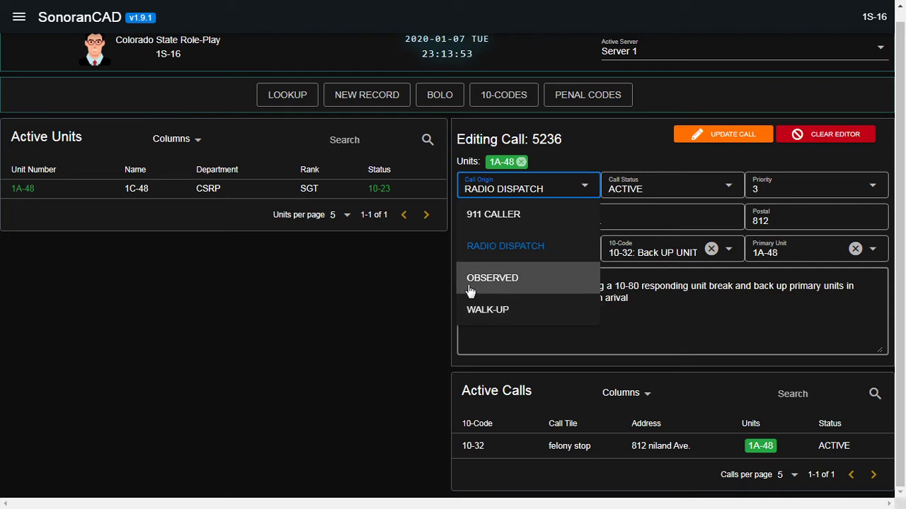
{"action": "left_click", "coordinate": [649, 193]}
{"action": "left_click", "coordinate": [650, 191]}
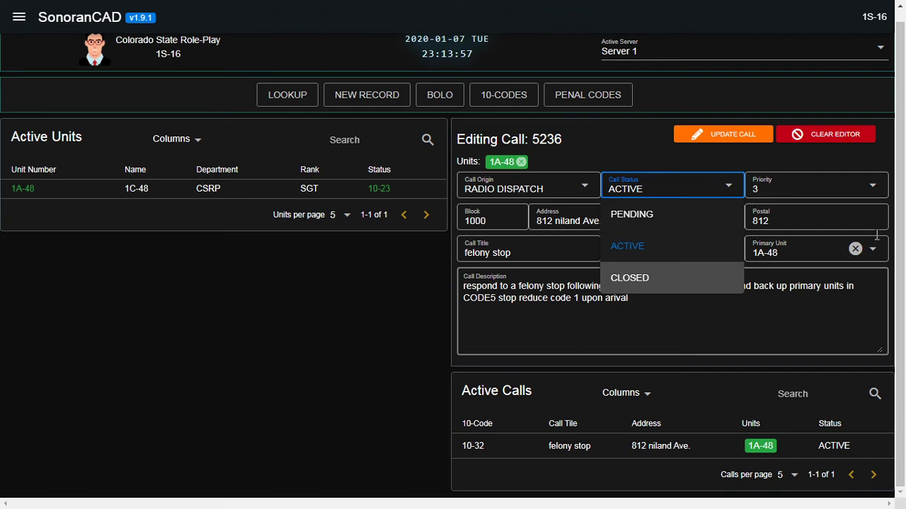
{"action": "left_click", "coordinate": [758, 191]}
{"action": "left_click", "coordinate": [758, 189]}
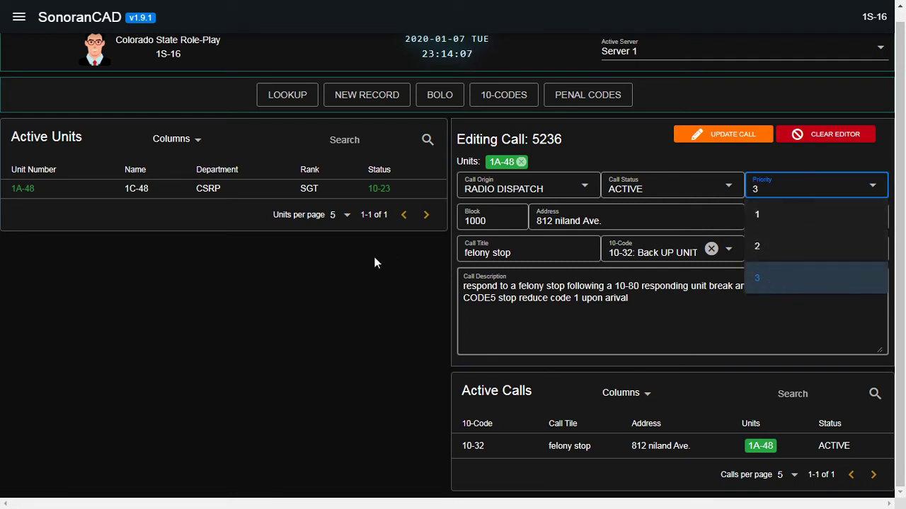
{"action": "left_click", "coordinate": [436, 313]}
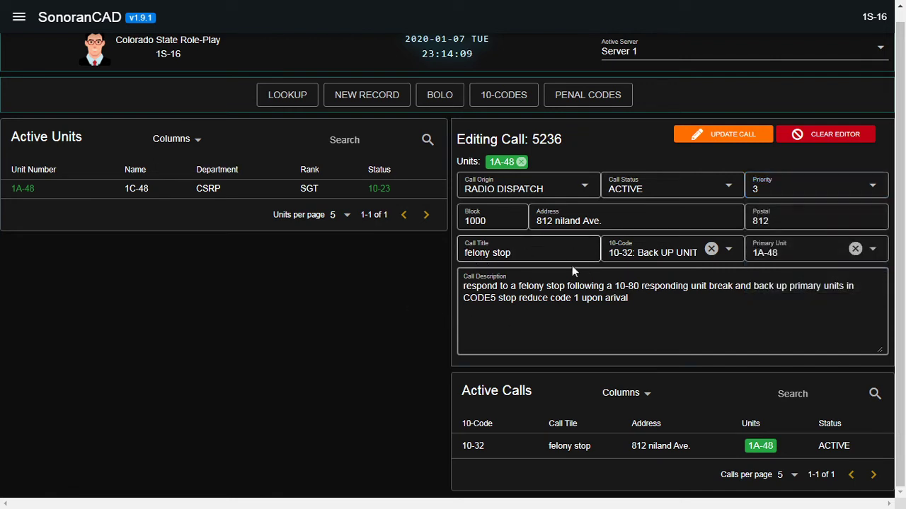
- Examine the 10-code choices for the felony stop call and the actions available for active unit 1A-48
{"action": "left_click", "coordinate": [606, 250]}
{"action": "left_click", "coordinate": [513, 251]}
{"action": "left_click", "coordinate": [648, 262]}
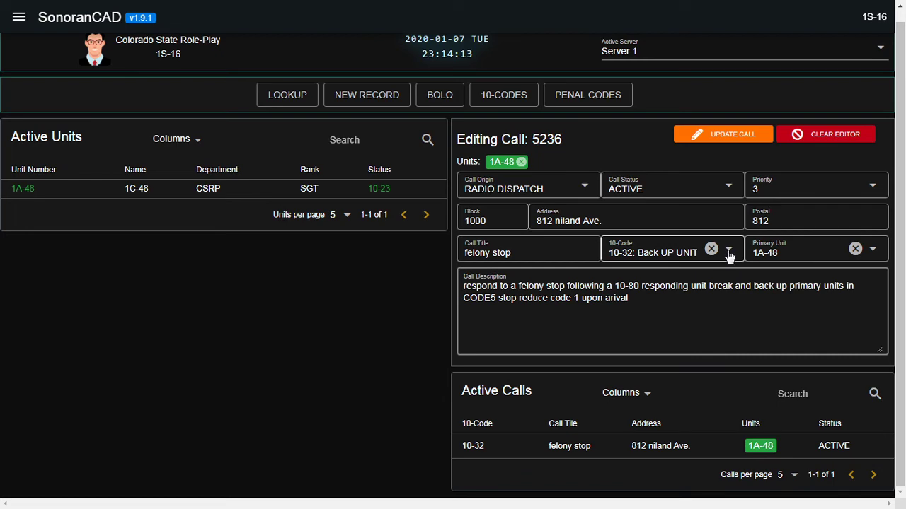
{"action": "key", "text": "Down"}
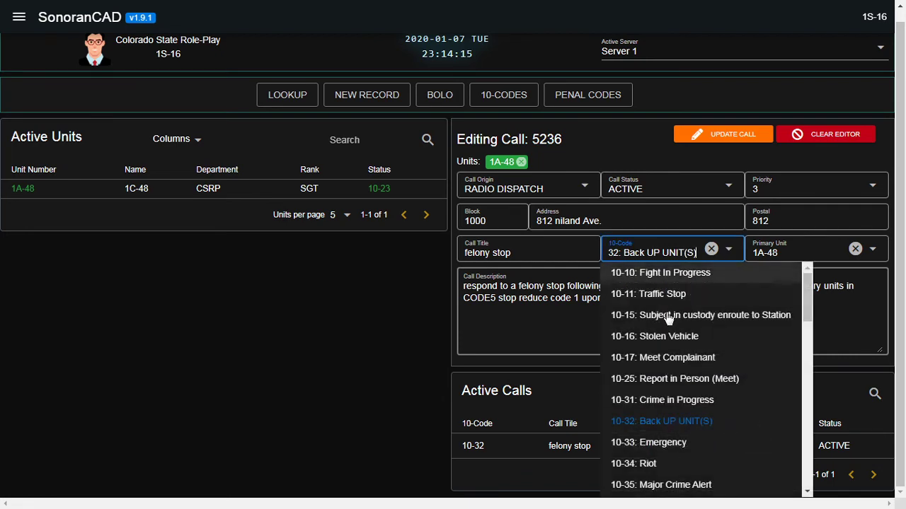
{"action": "scroll", "coordinate": [677, 444], "scroll_direction": "down", "scroll_amount": 5}
{"action": "scroll", "coordinate": [678, 439], "scroll_direction": "up", "scroll_amount": 5}
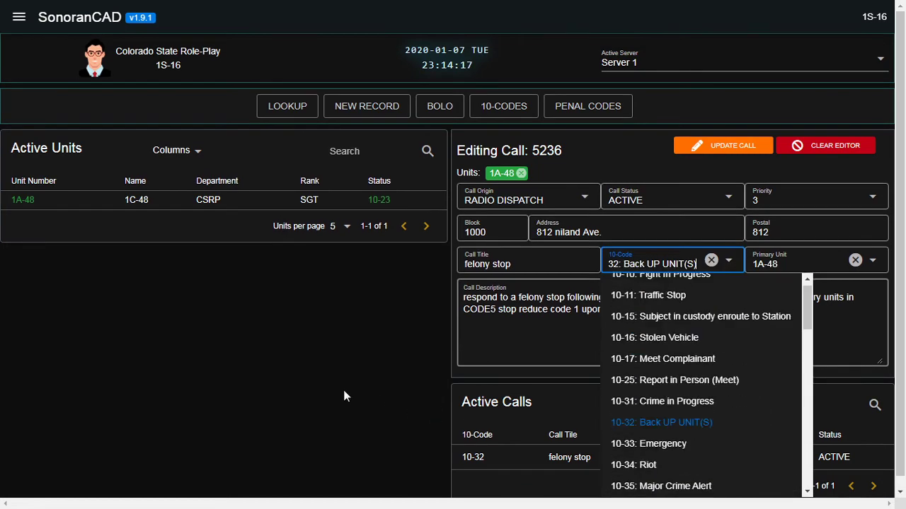
{"action": "left_click", "coordinate": [708, 307]}
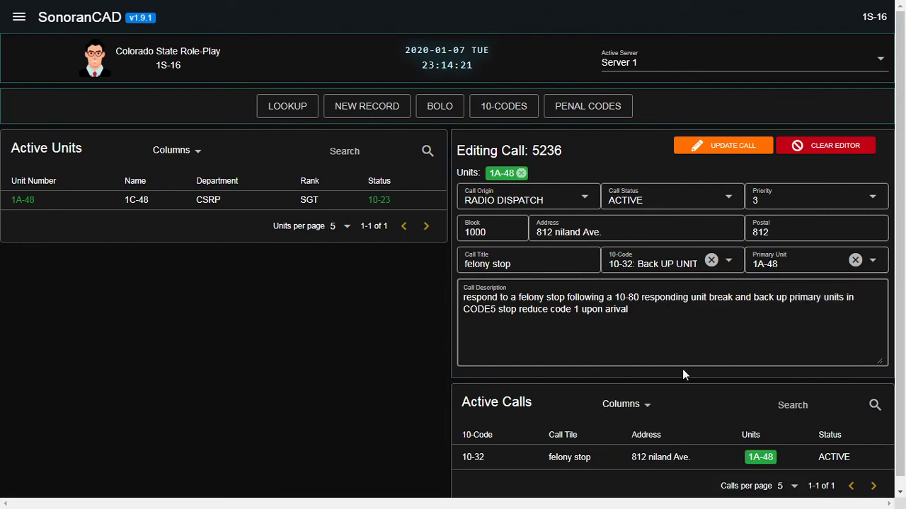
{"action": "right_click", "coordinate": [172, 199]}
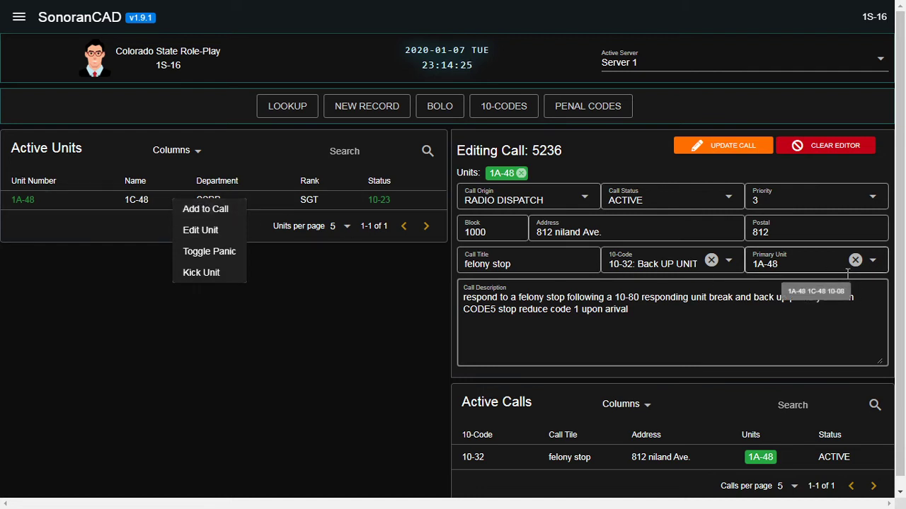
{"action": "left_click", "coordinate": [345, 304]}
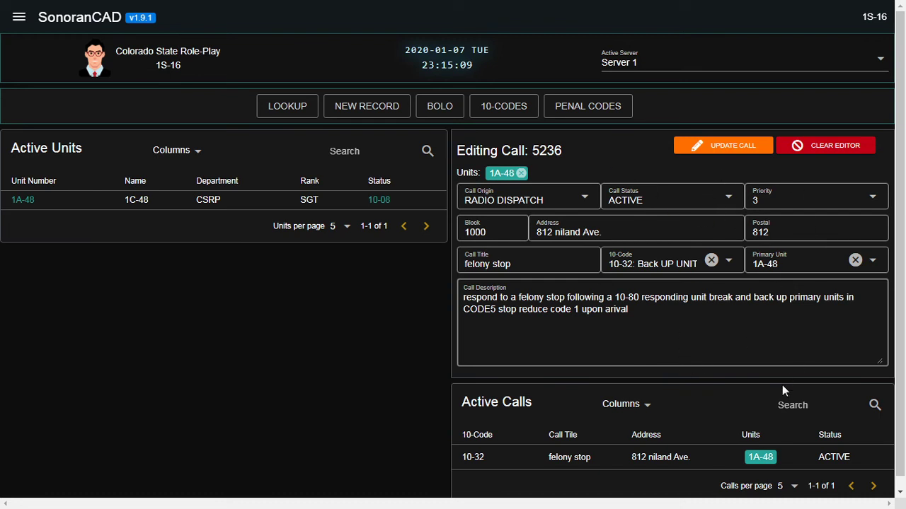
- Set the felony stop call's status to CLOSED and update the call
{"action": "left_click", "coordinate": [681, 195]}
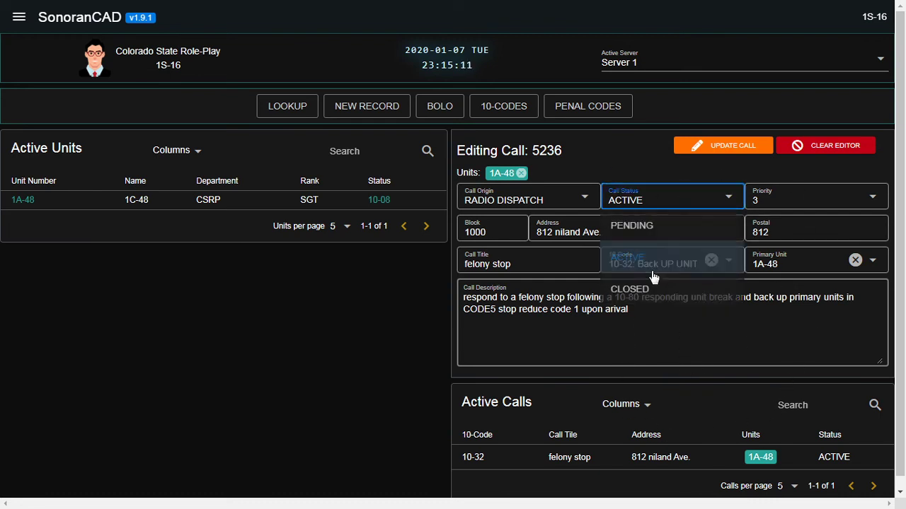
{"action": "left_click", "coordinate": [641, 288]}
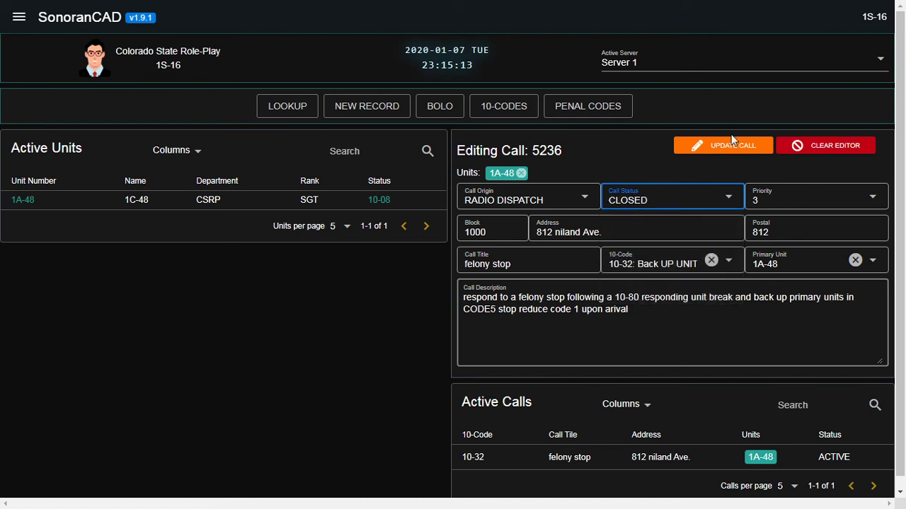
{"action": "left_click", "coordinate": [708, 152]}
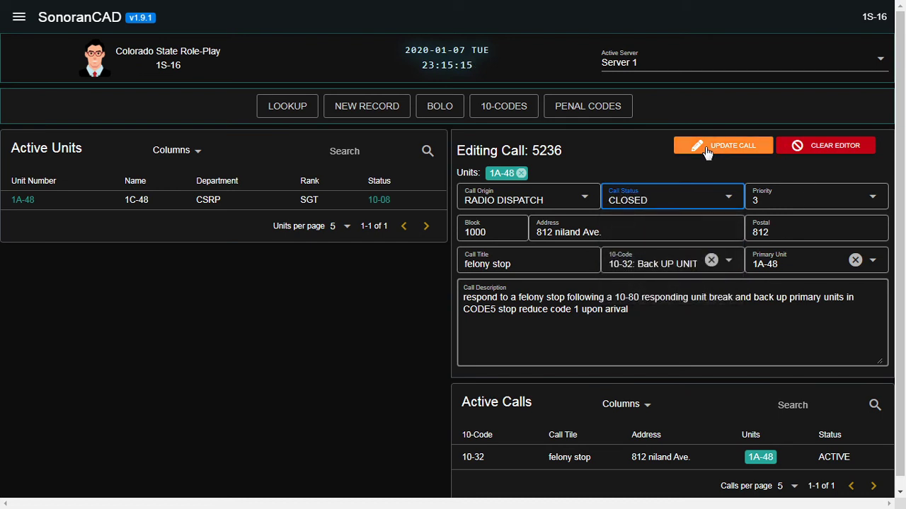
{"action": "right_click", "coordinate": [267, 198]}
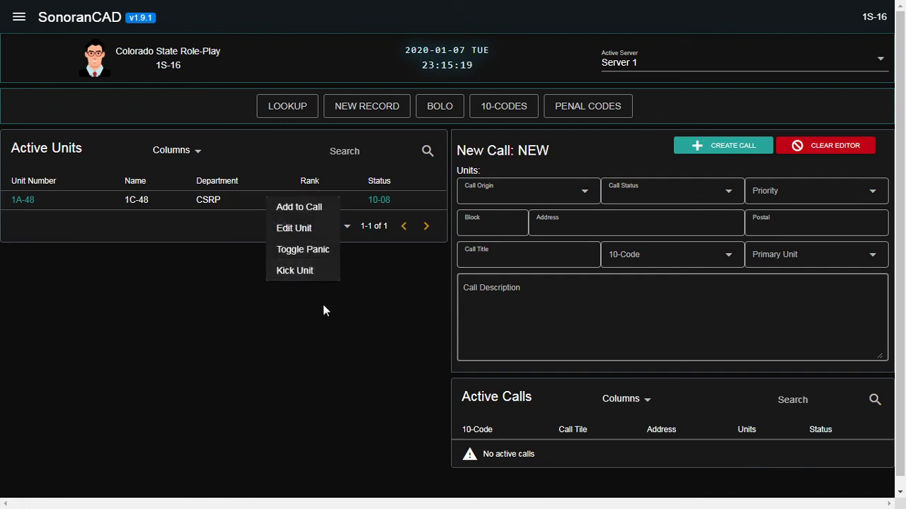
{"action": "left_click", "coordinate": [292, 340]}
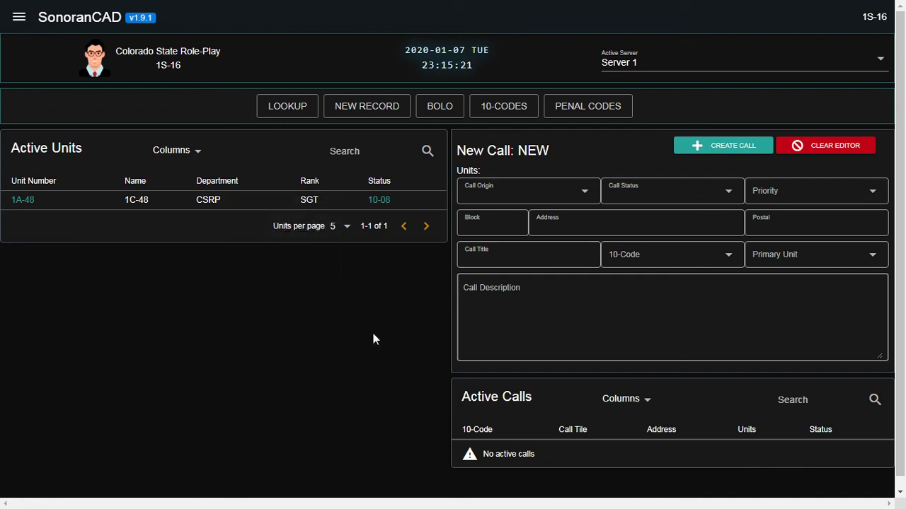